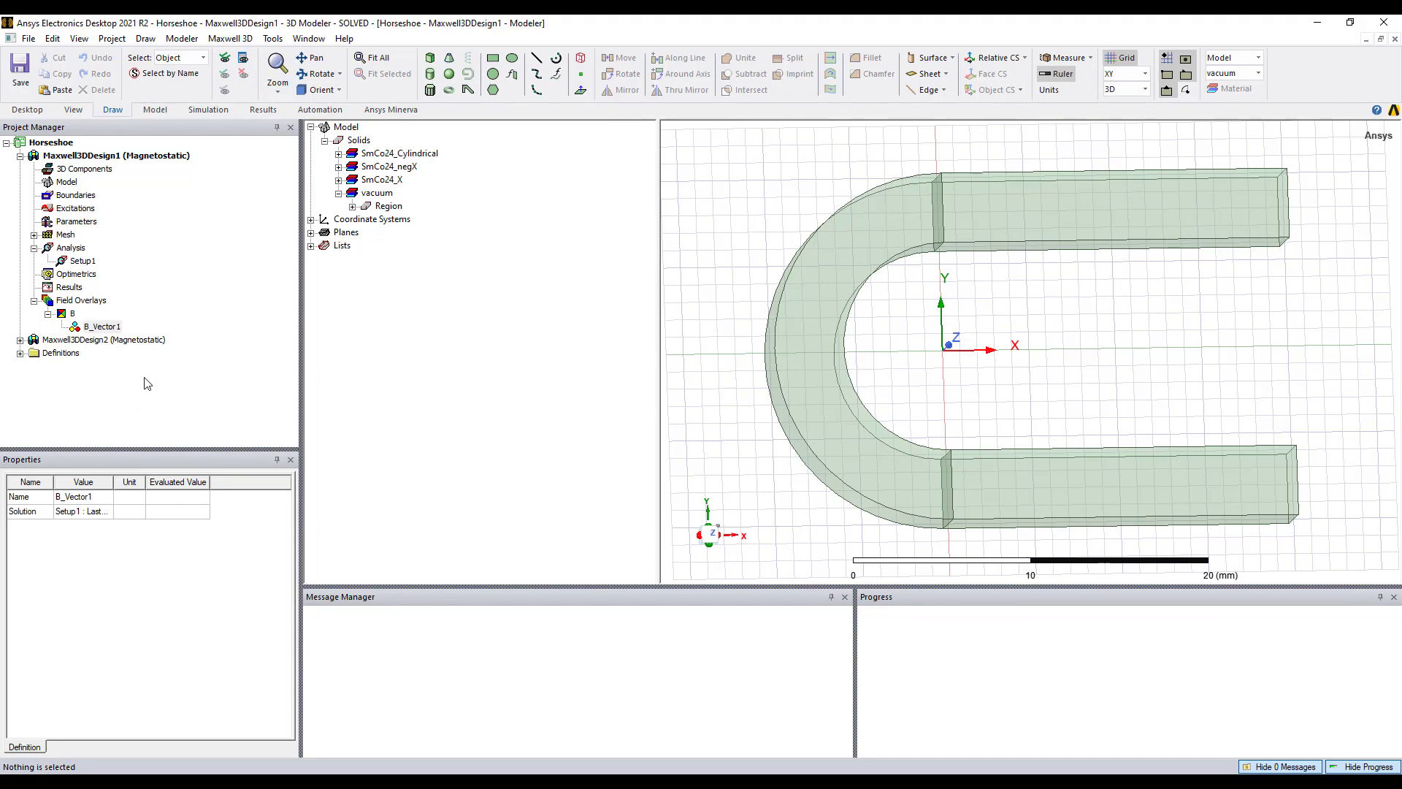
- Display the B_Vector1 flux density overlay, ranging 0.6000–1.0620 tesla, on the three-piece horseshoe
left_click(102, 327)
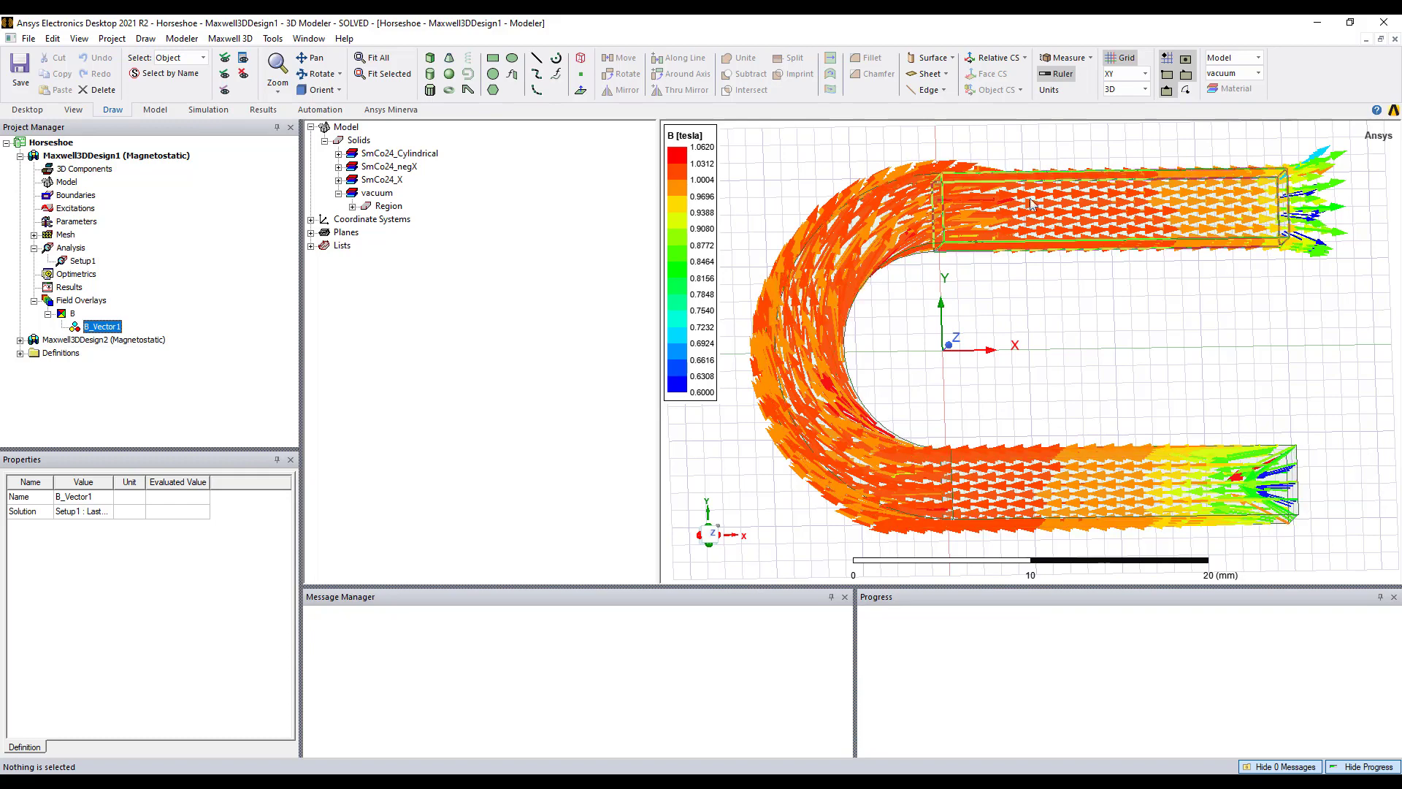
- Hide B_Vector1 and identify the piece materials: SmCo24_Cylindrical, SmCo24_negX and SmCo24_X
right_click(86, 328)
left_click(132, 454)
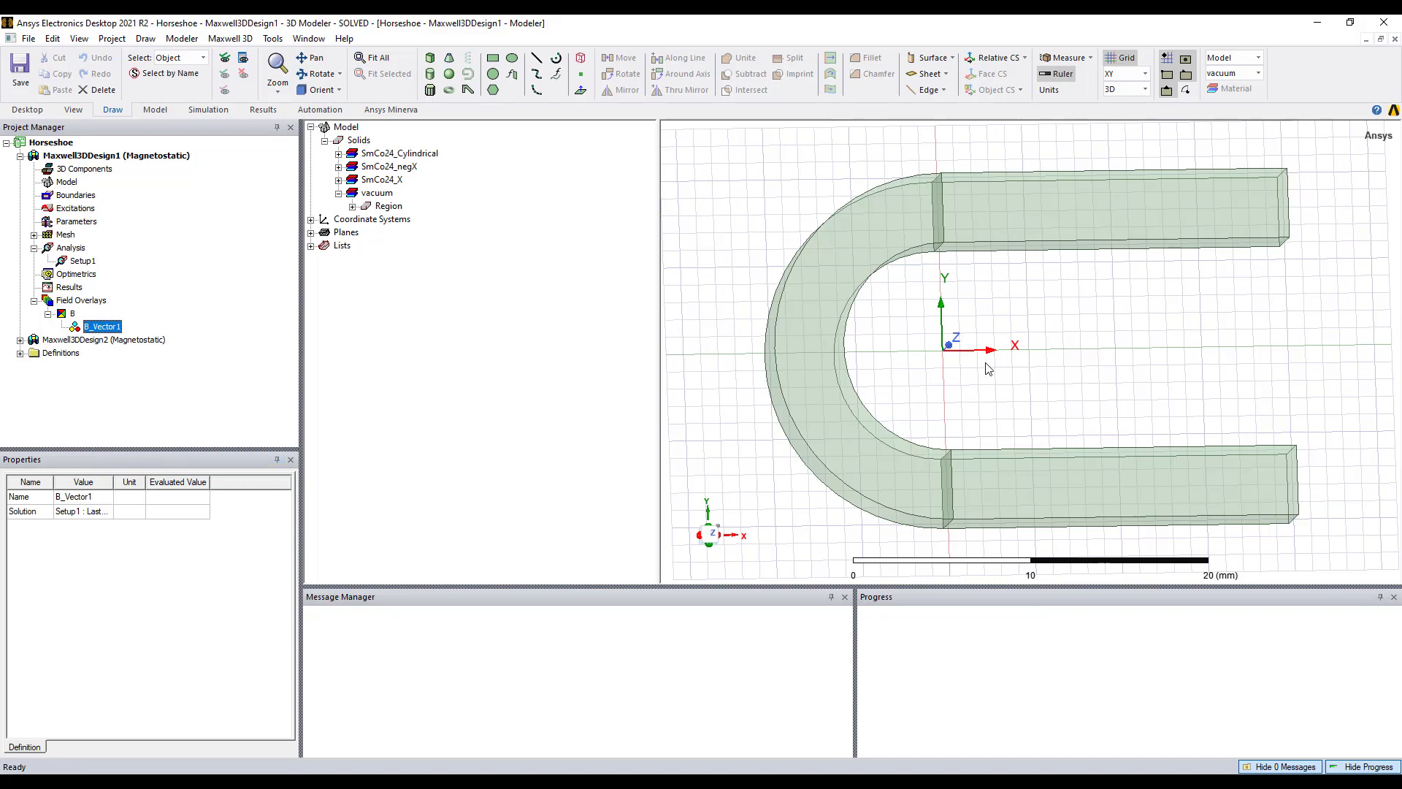
left_click(993, 473)
left_click(860, 457)
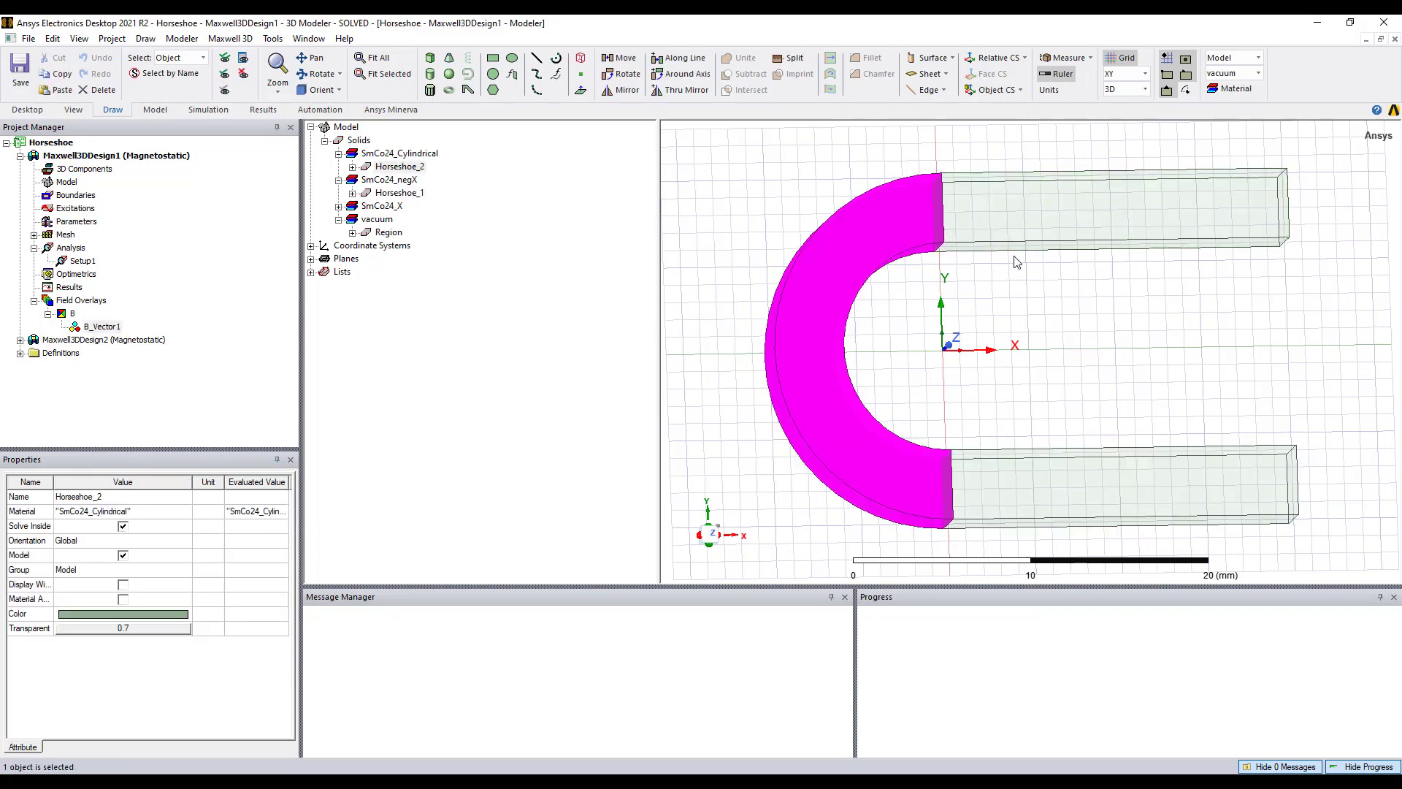
left_click(1013, 238)
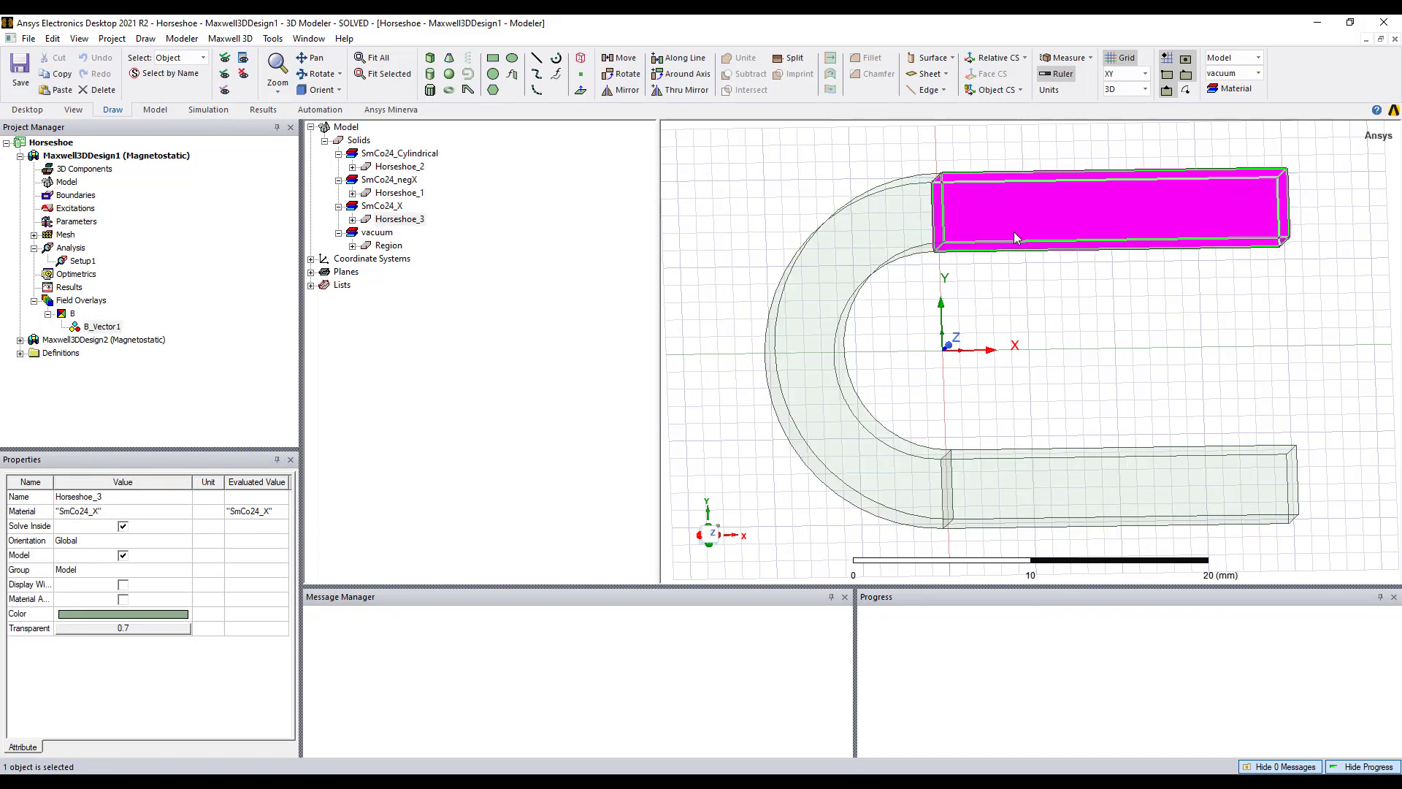
left_click(989, 461)
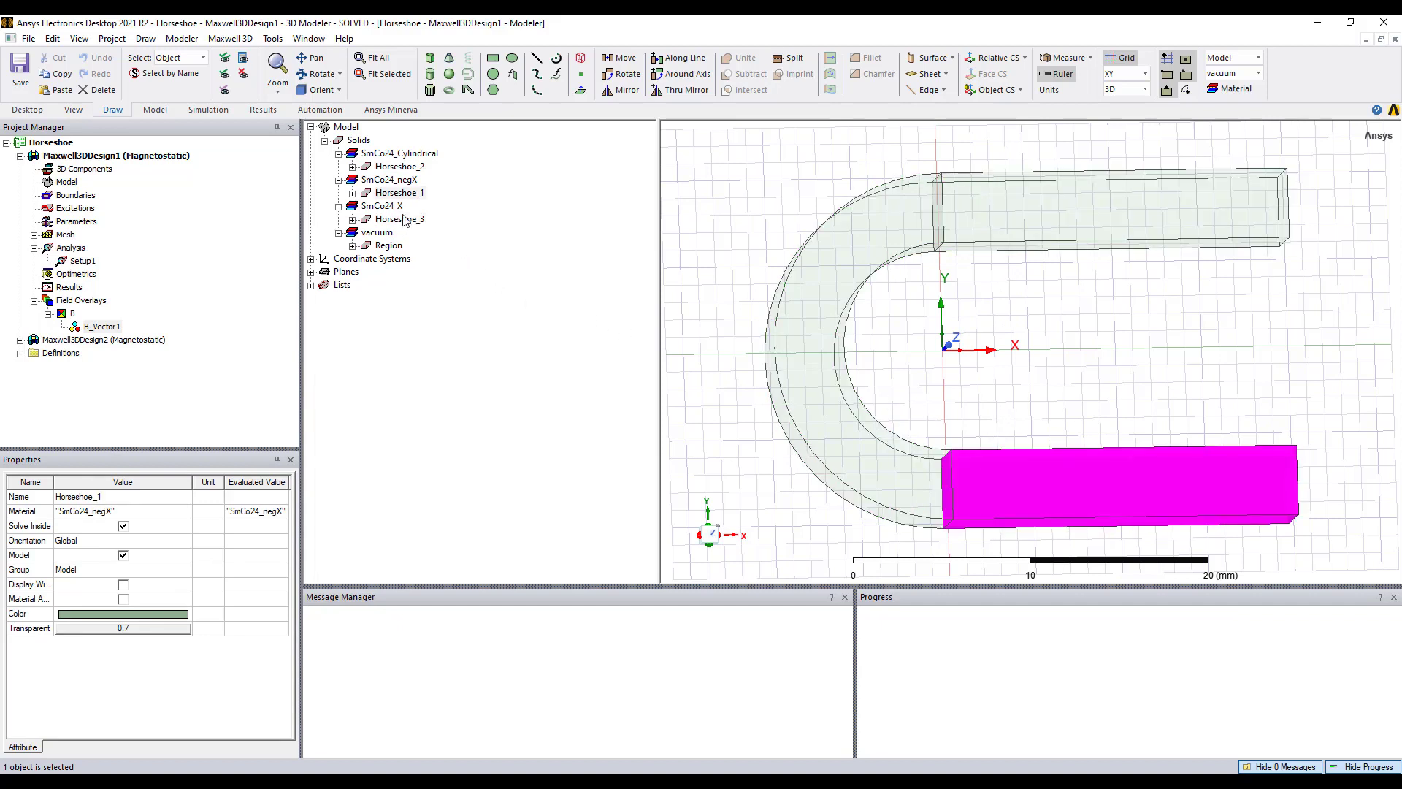
- Review SmCo24_negX's −X coercivity of -756000 A_per_meter, then select SmCo24_Cylindrical in the list
right_click(387, 182)
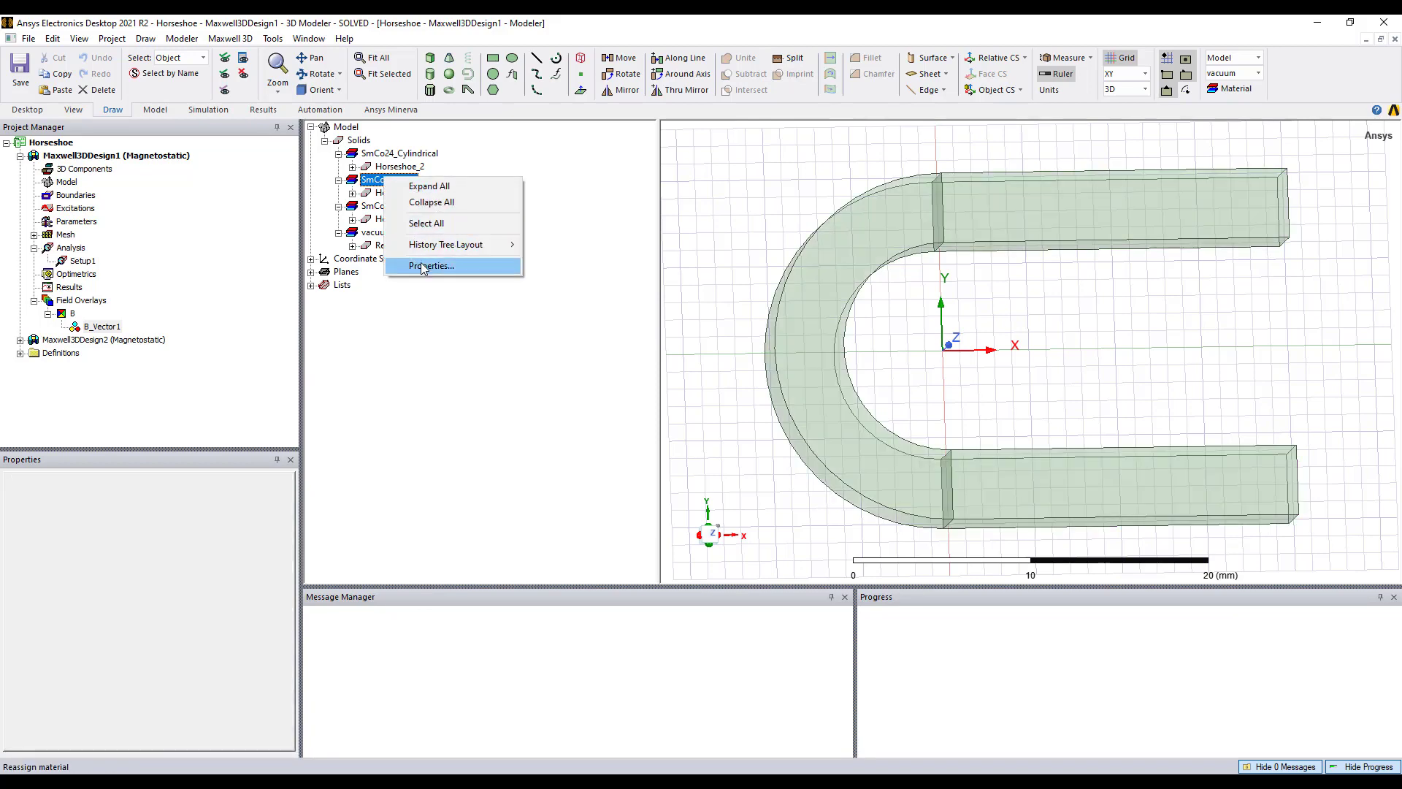
left_click(423, 267)
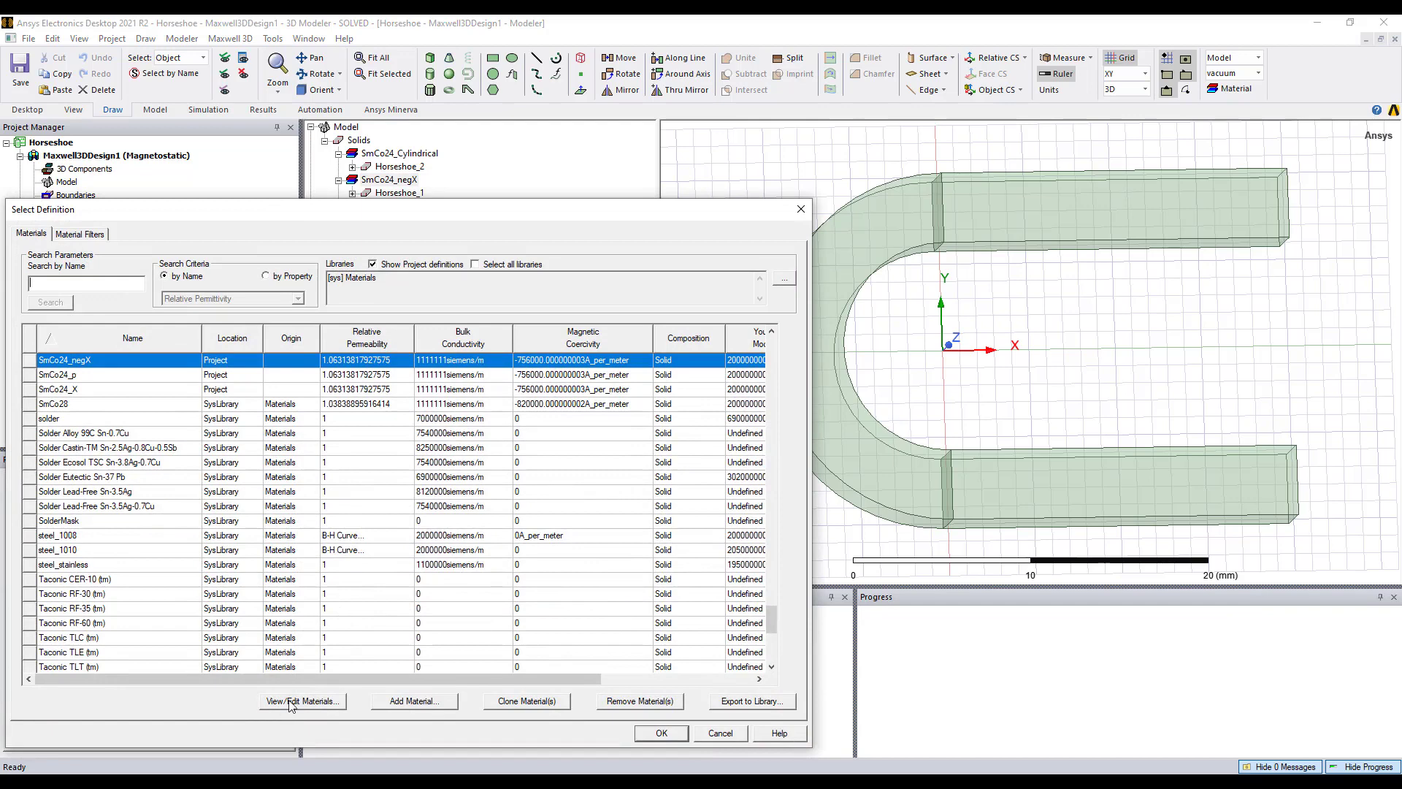
left_click(291, 702)
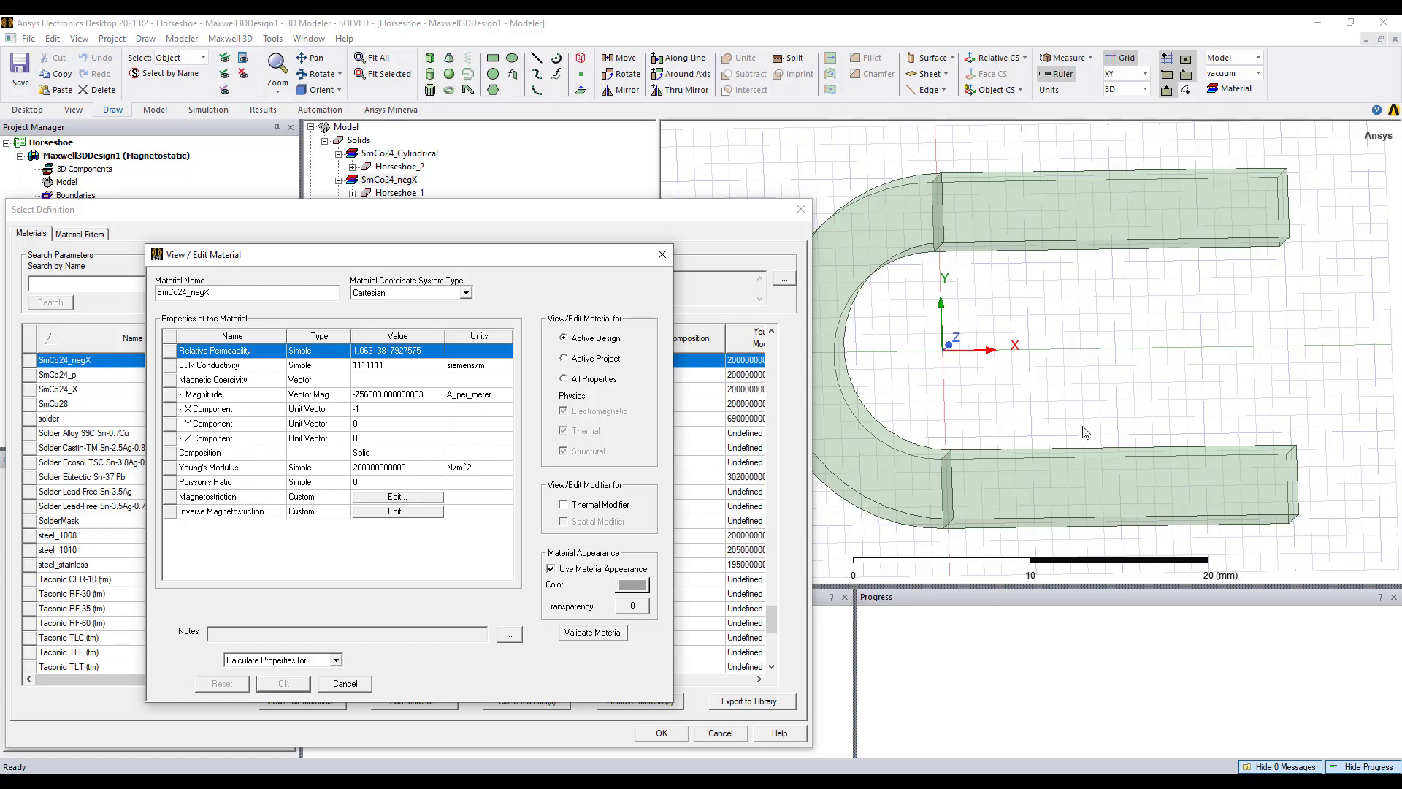
left_click(662, 254)
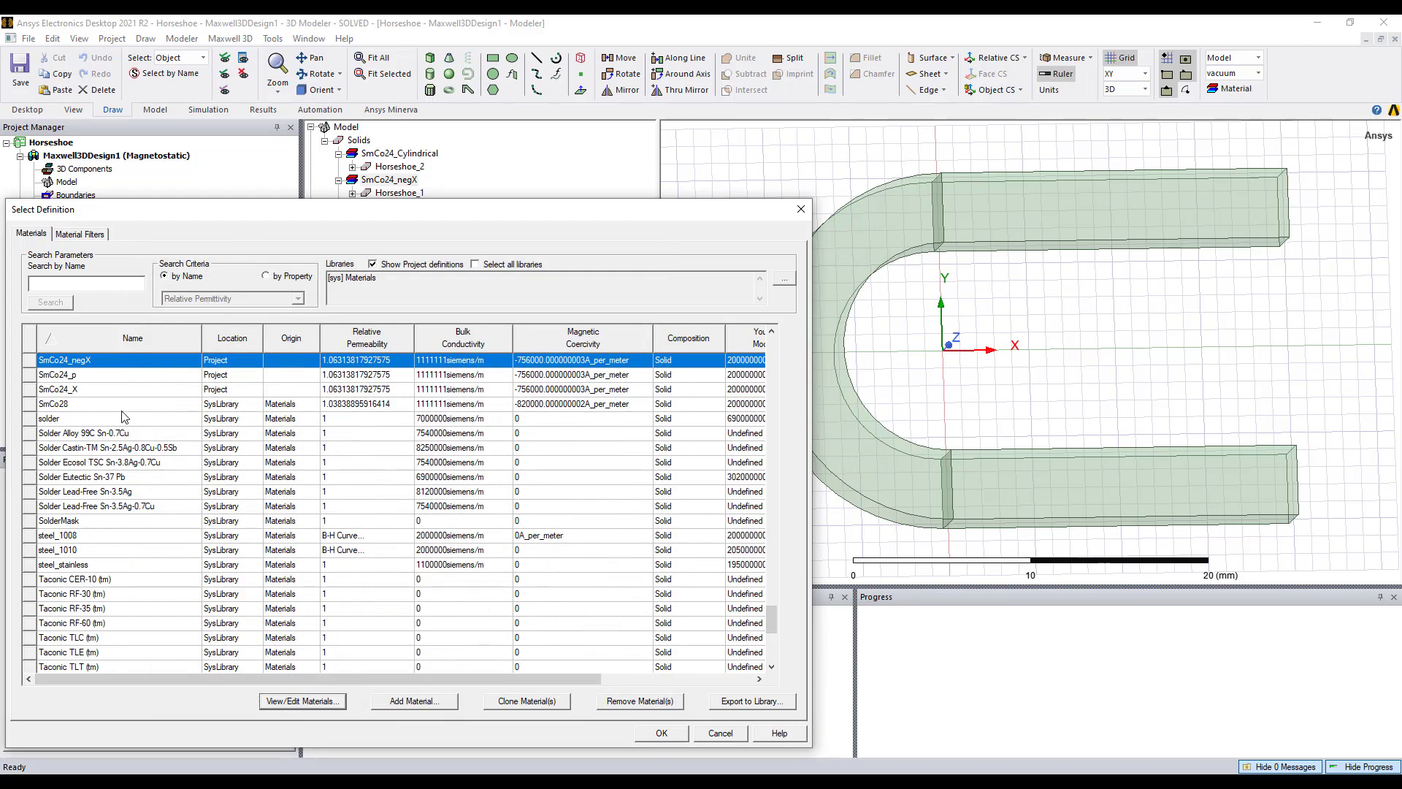
scroll(124, 412, "up", 1)
left_click(107, 392)
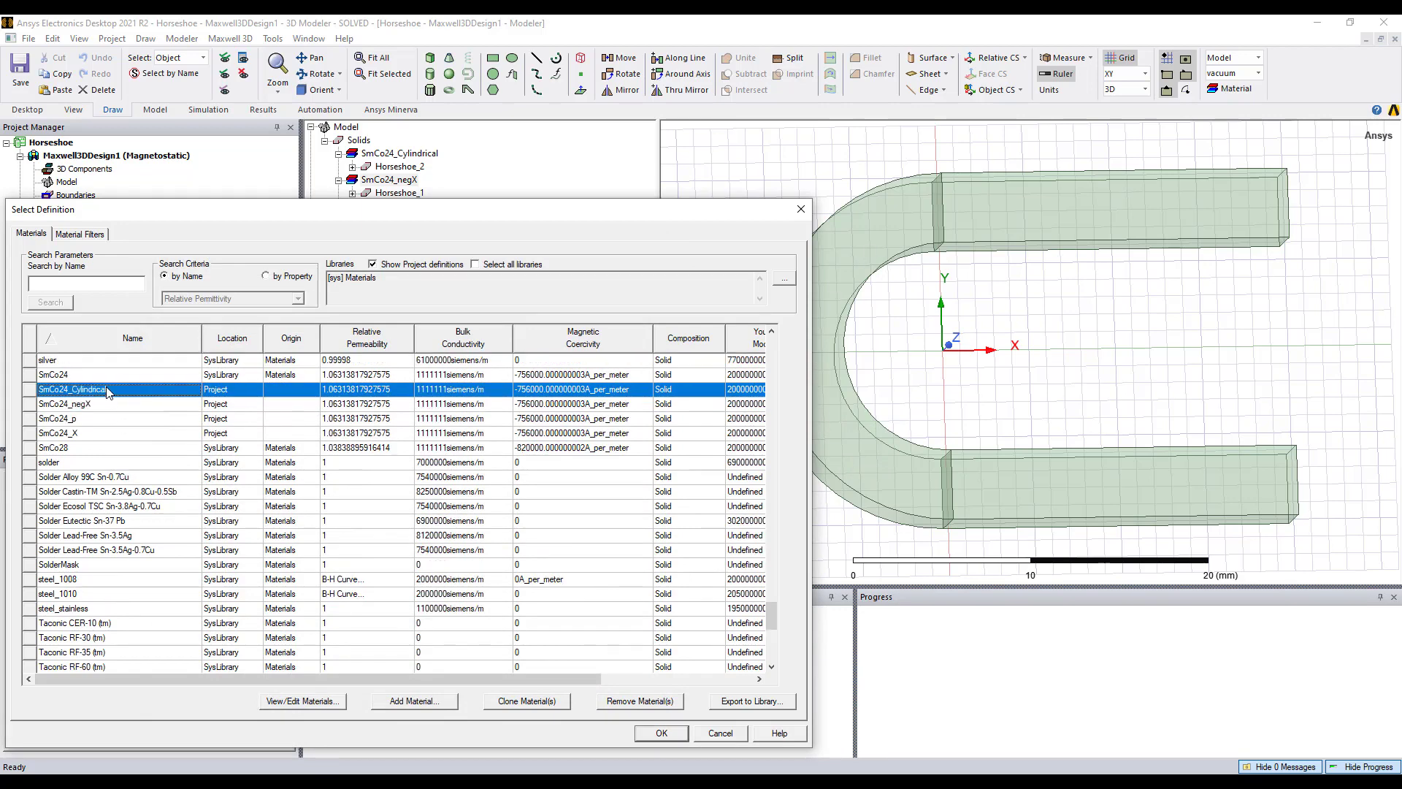
- Check the SmCo24_Cylindrical and SmCo24_X properties, confirming SmCo24_X's +X coercivity, then close Select Definition
left_click(302, 703)
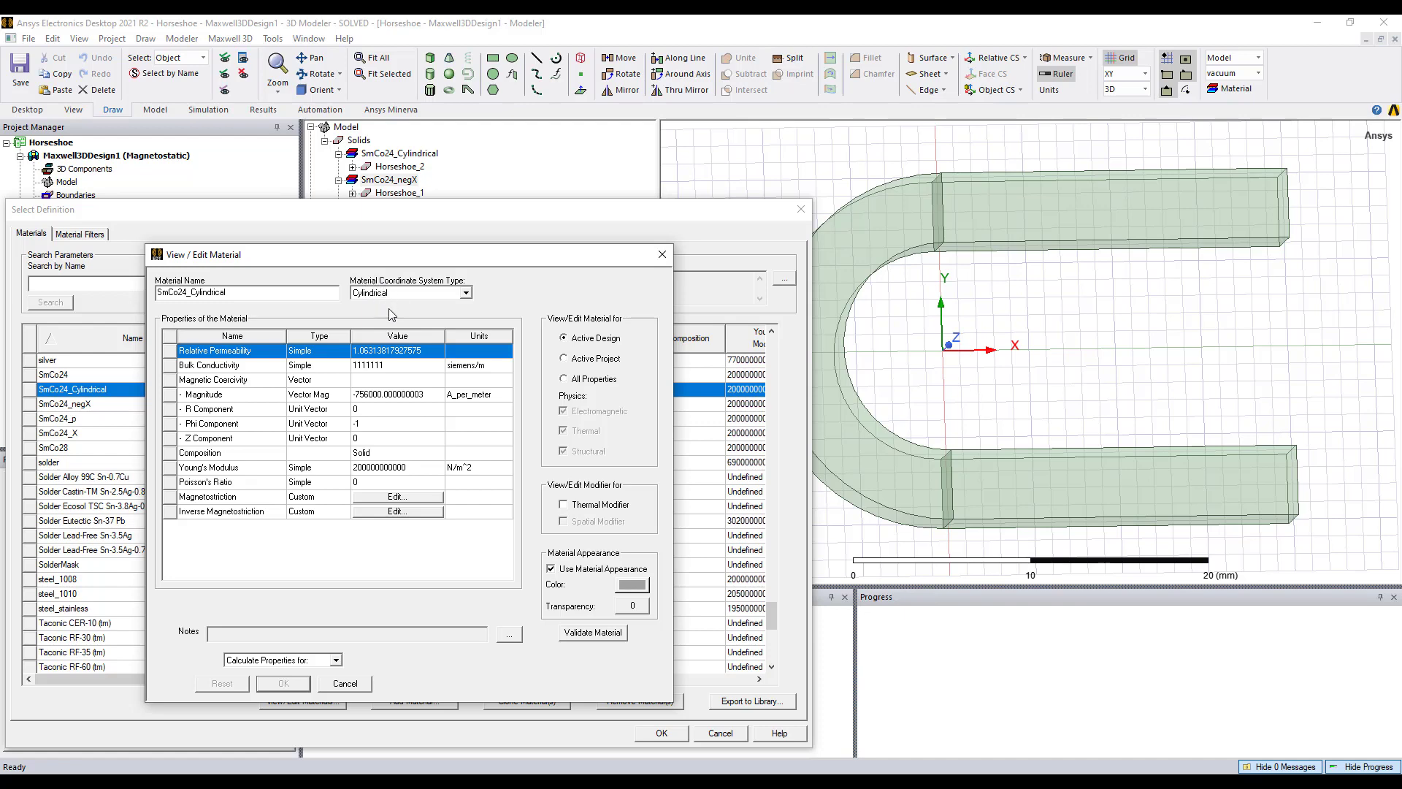
left_click(661, 256)
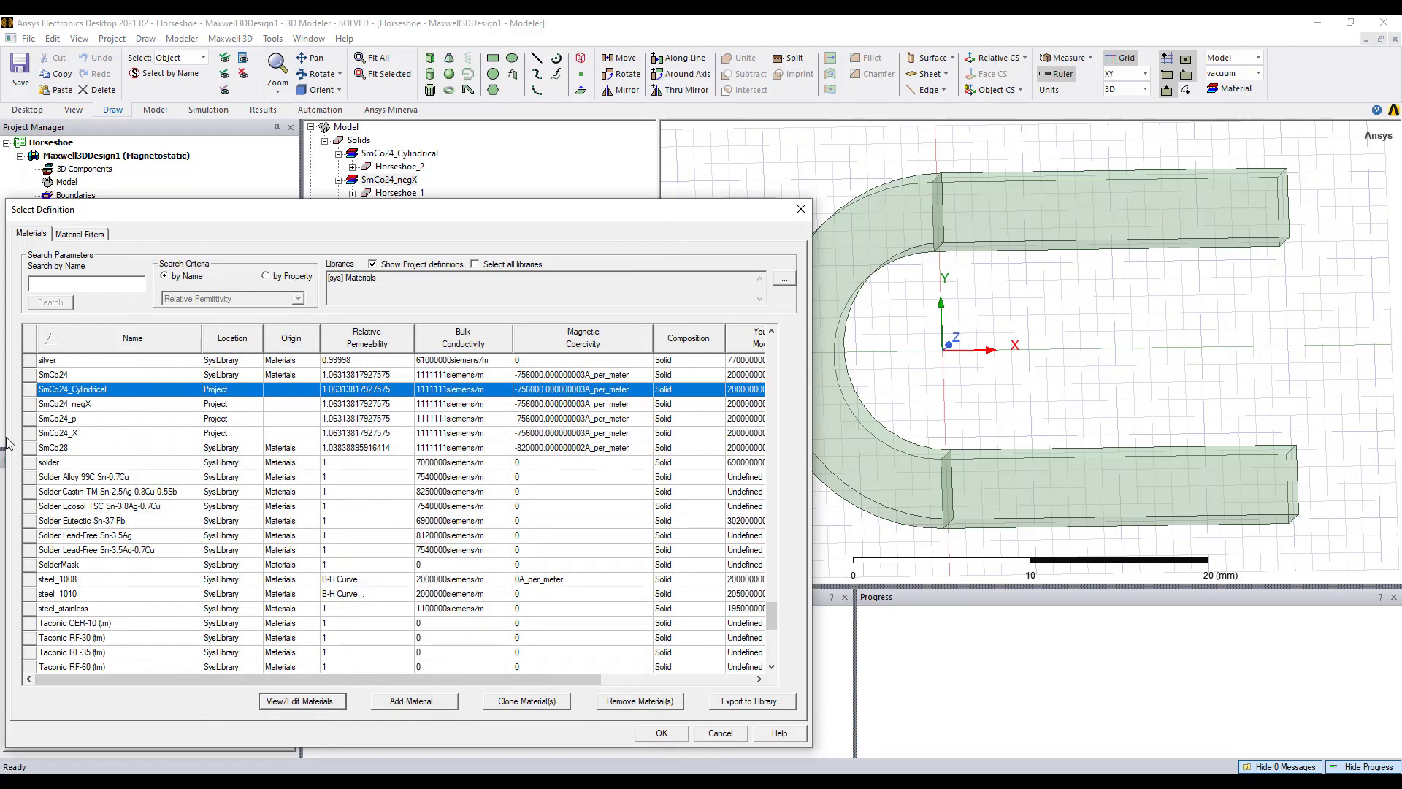
left_click(84, 436)
left_click(301, 702)
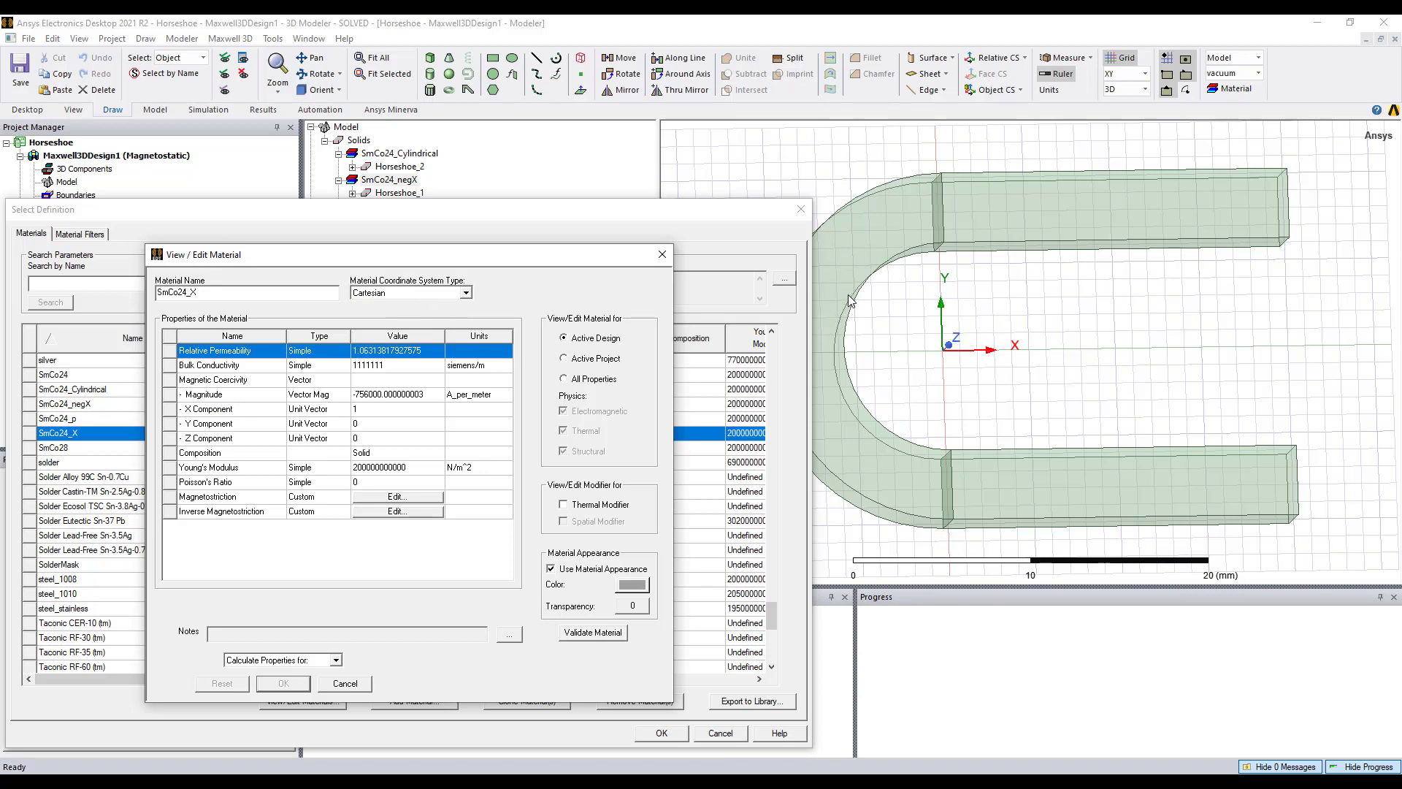
left_click(662, 254)
left_click(801, 210)
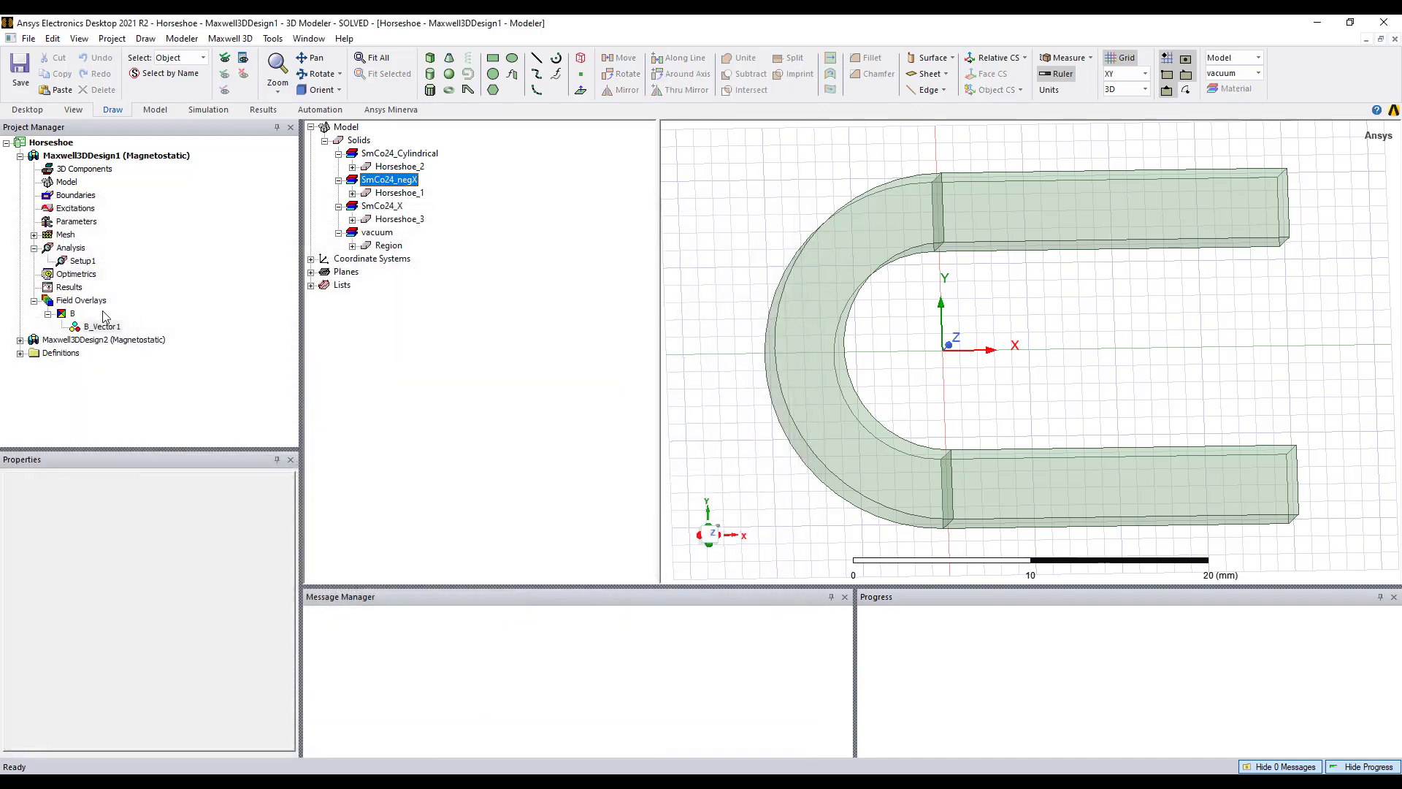
- Redisplay B_Vector1 on Design1, then activate Maxwell3DDesign2 with its single SmCo24_p horseshoe
left_click(102, 327)
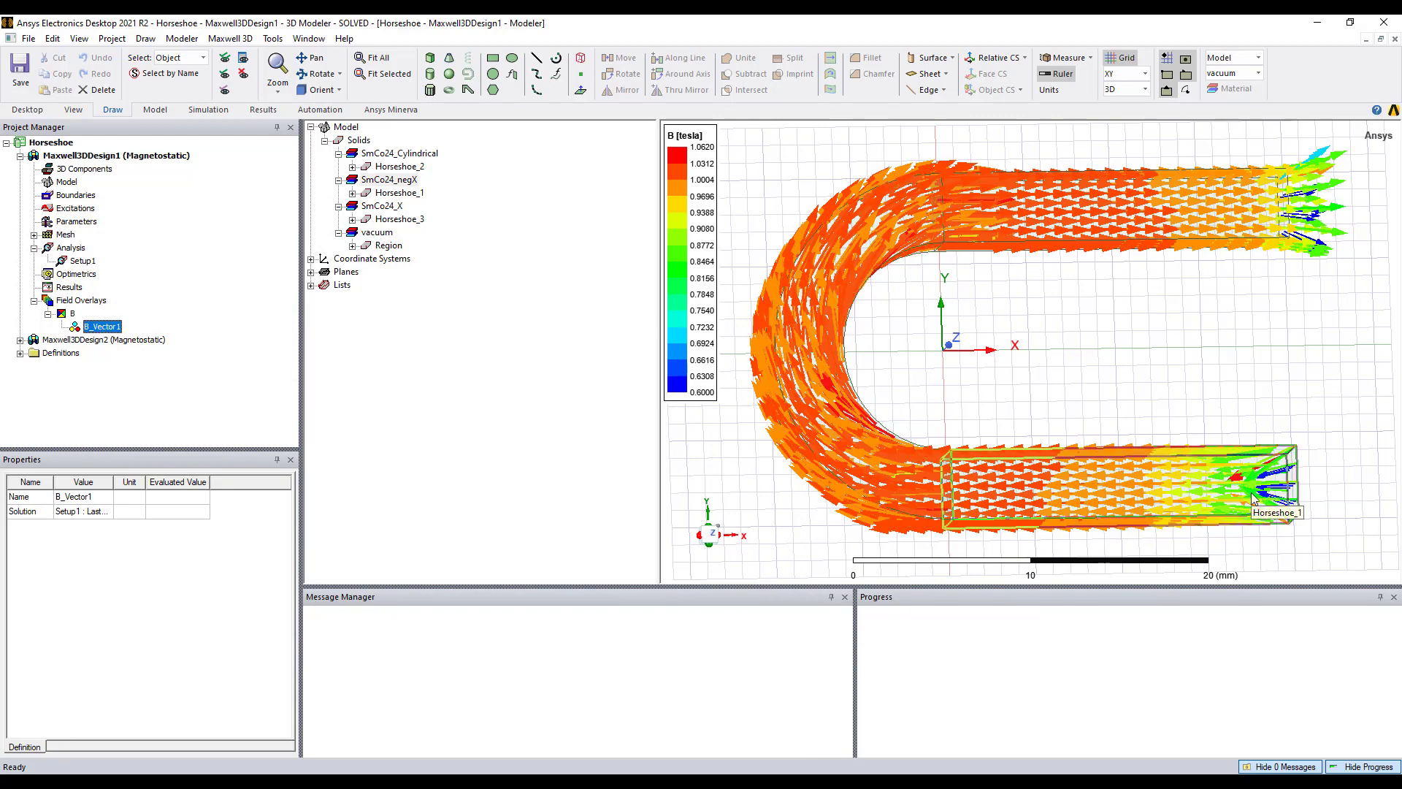
left_click(19, 156)
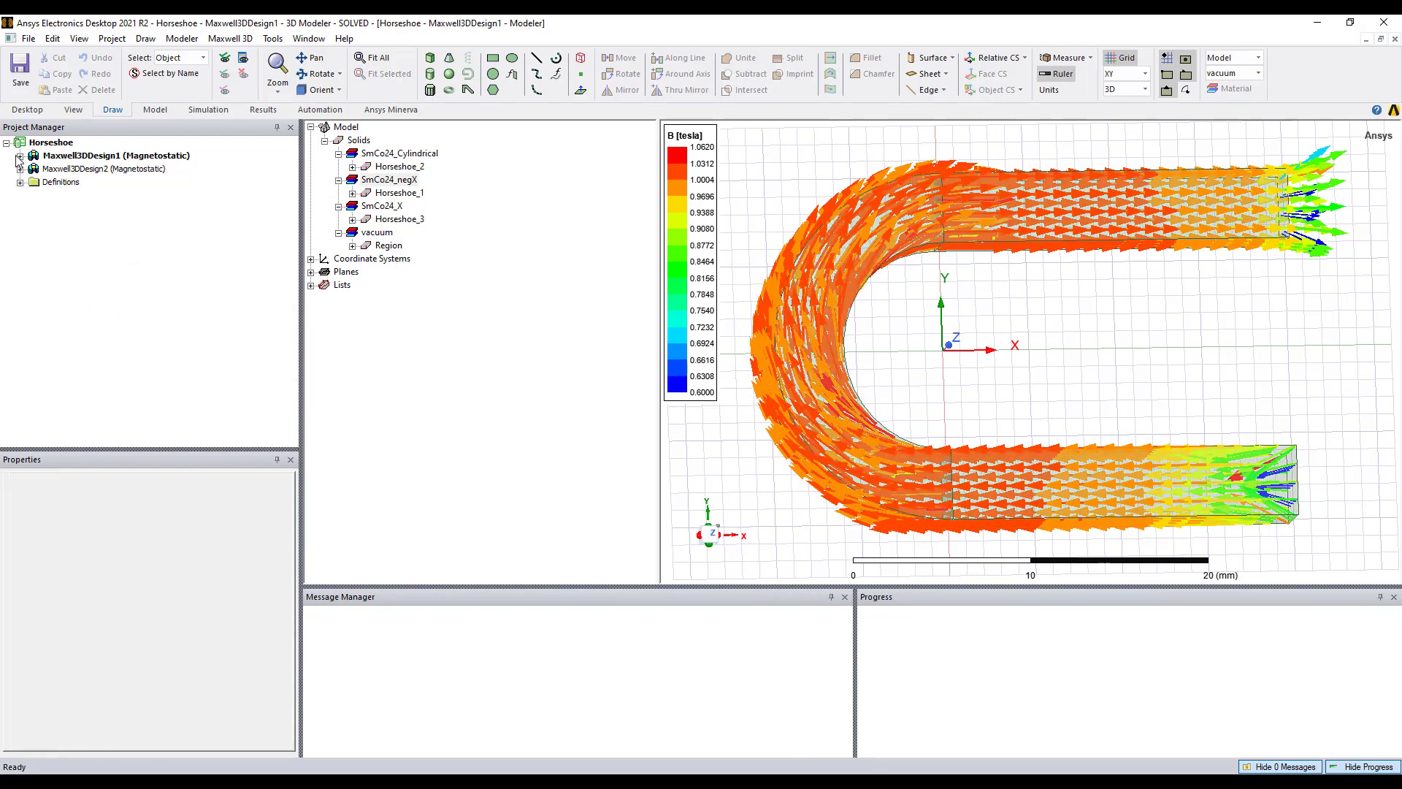
left_click(19, 169)
left_click(80, 168)
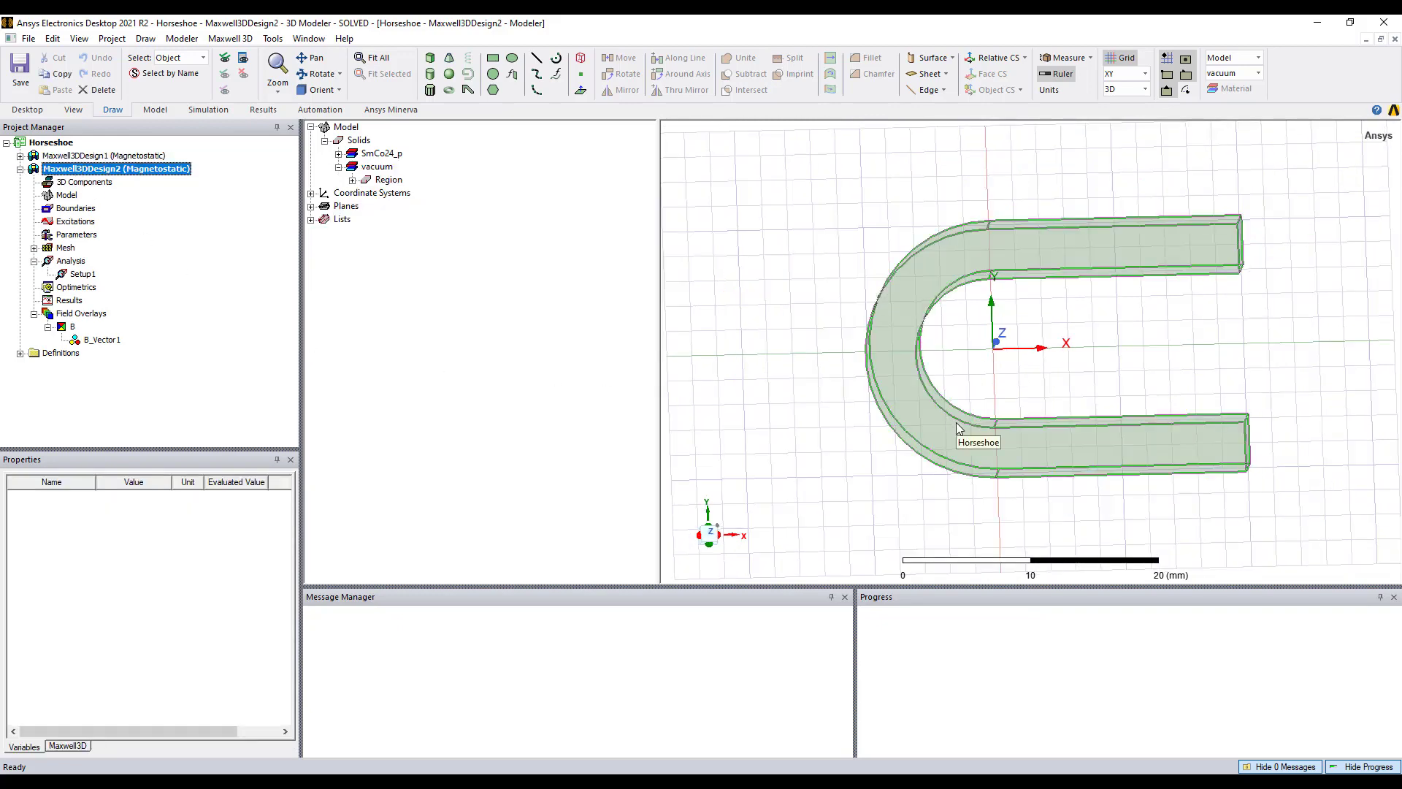
- Review SmCo24_p's coercivity, defined by position-dependent X and Y expressions, then close both dialogs
left_click(339, 154)
right_click(374, 157)
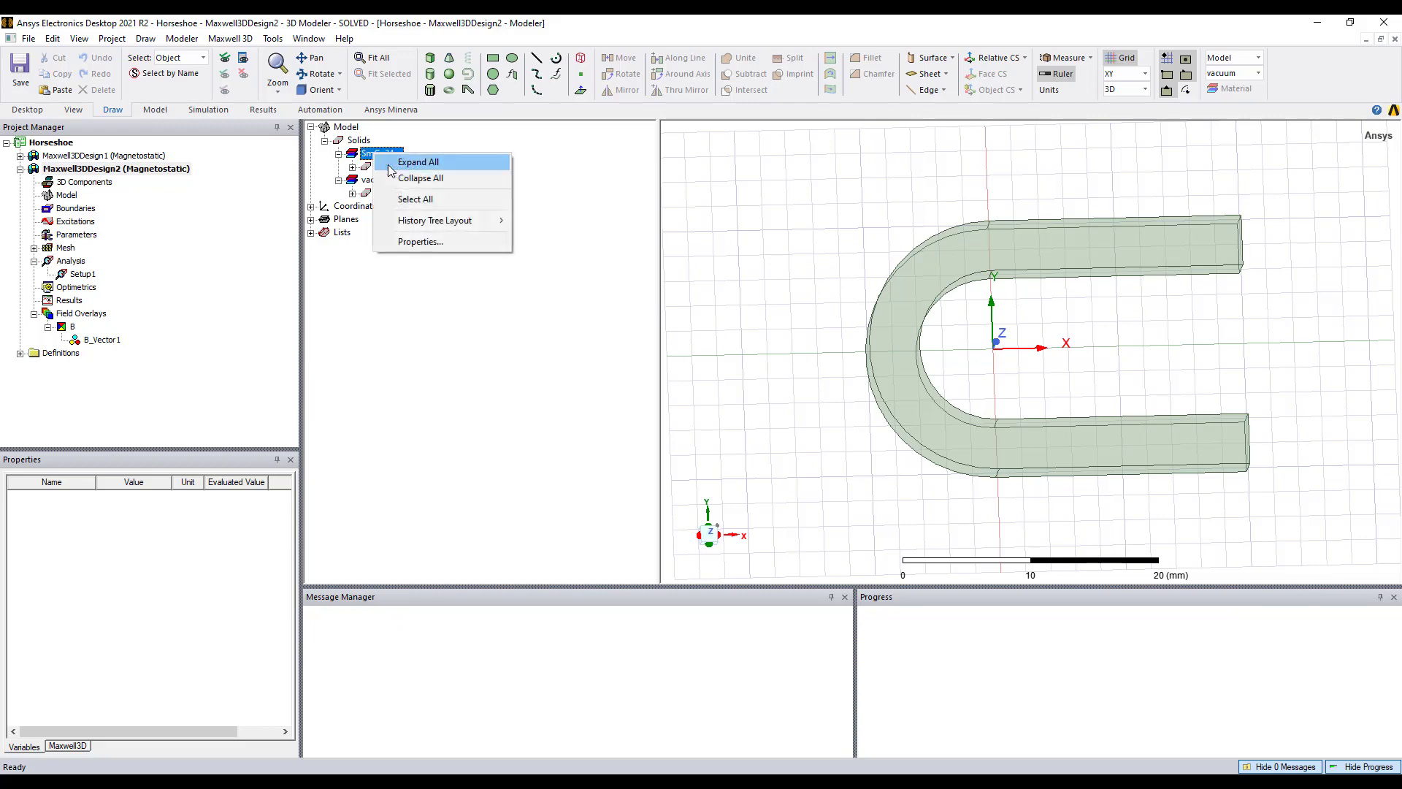
left_click(405, 244)
left_click(312, 703)
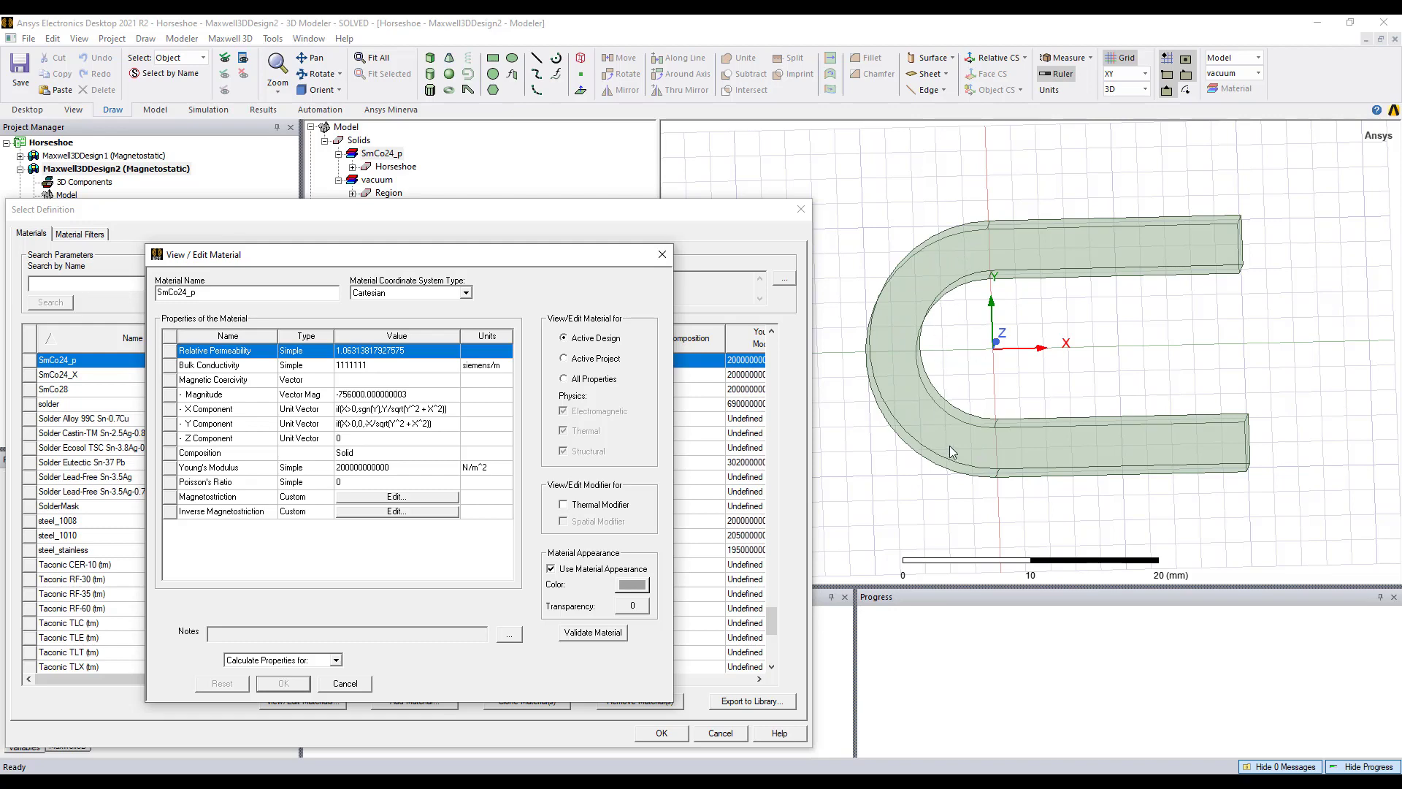
left_click(662, 254)
left_click(796, 213)
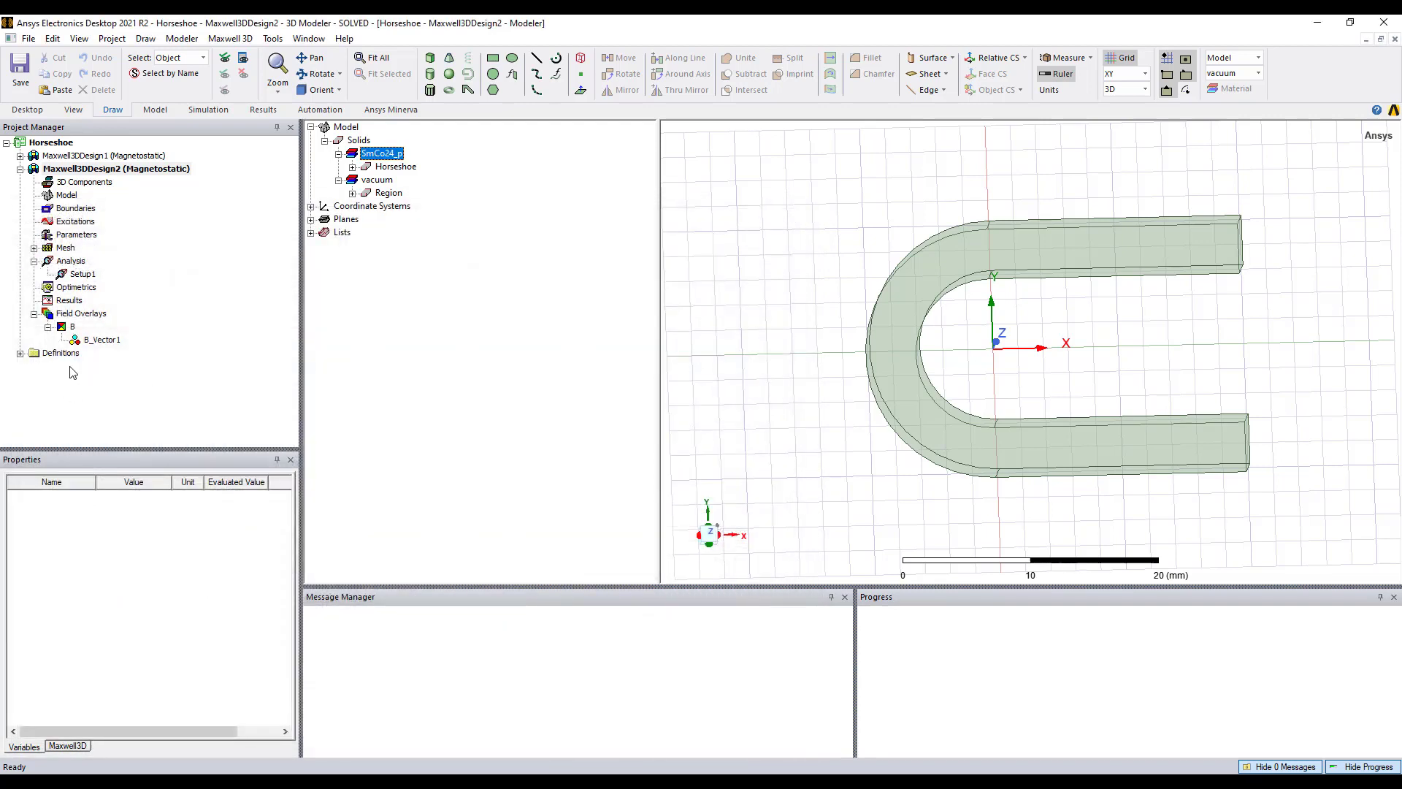
- Show Maxwell3DDesign2's B_Vector1 plot, then switch back to Maxwell3DDesign1's 0.6000–1.0620 tesla plot
left_click(91, 341)
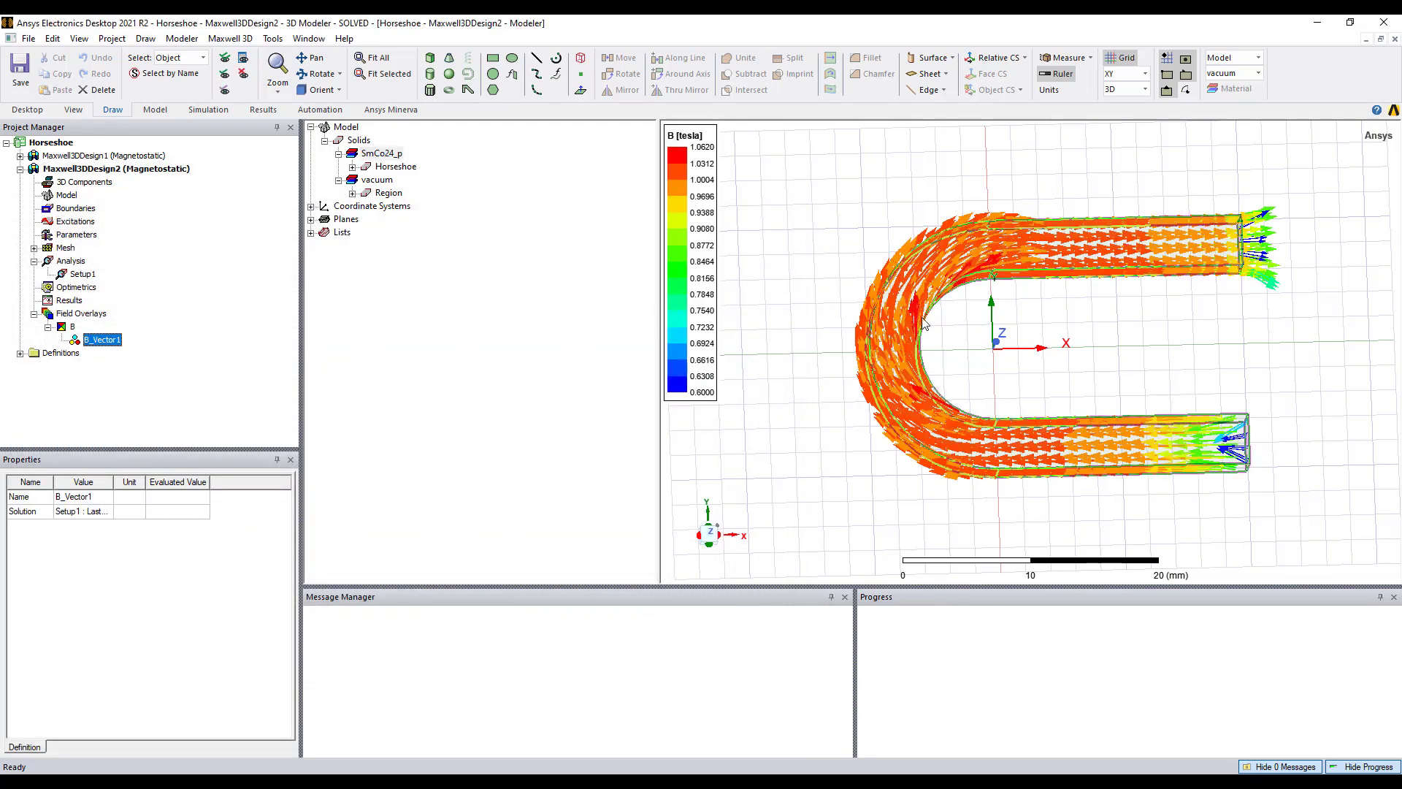
left_click(80, 155)
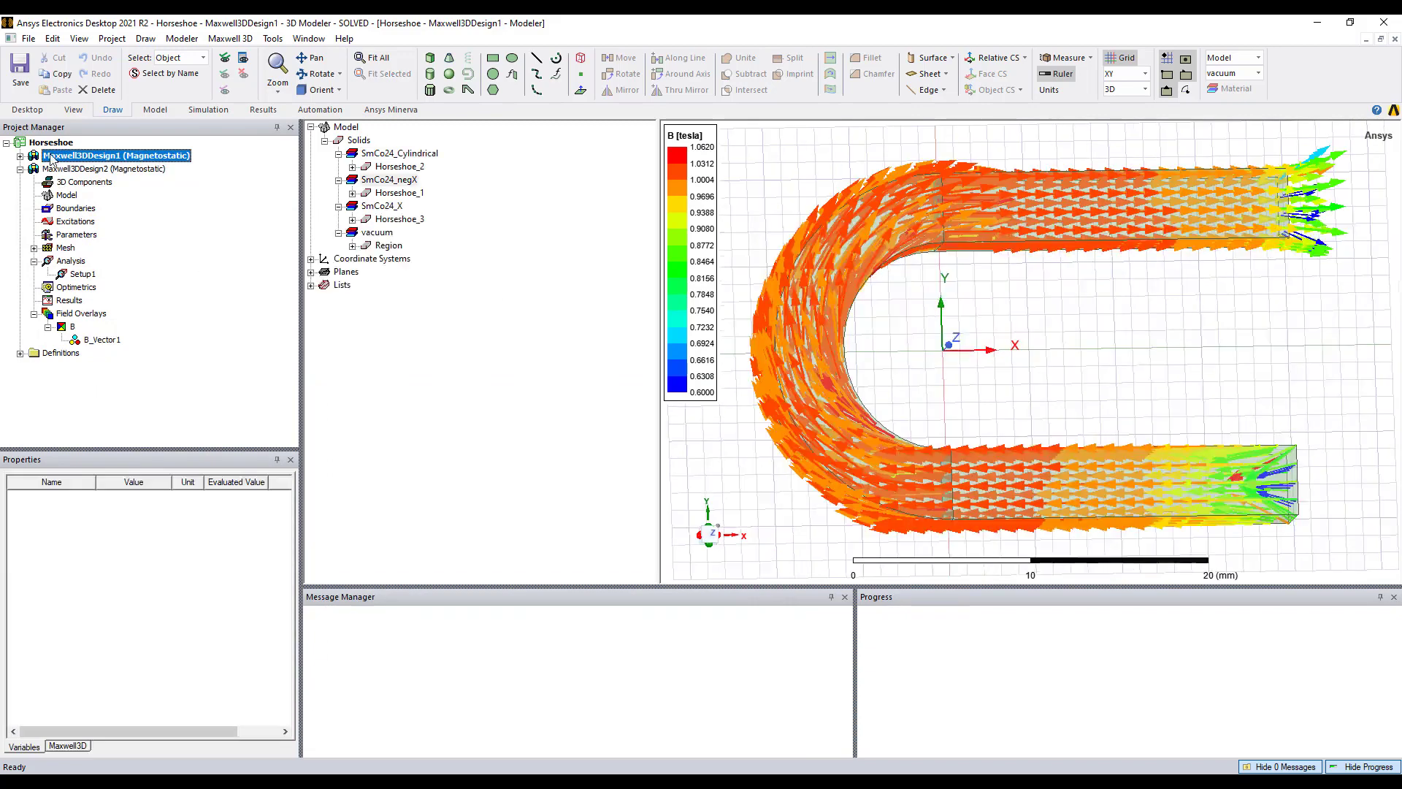
left_click(21, 155)
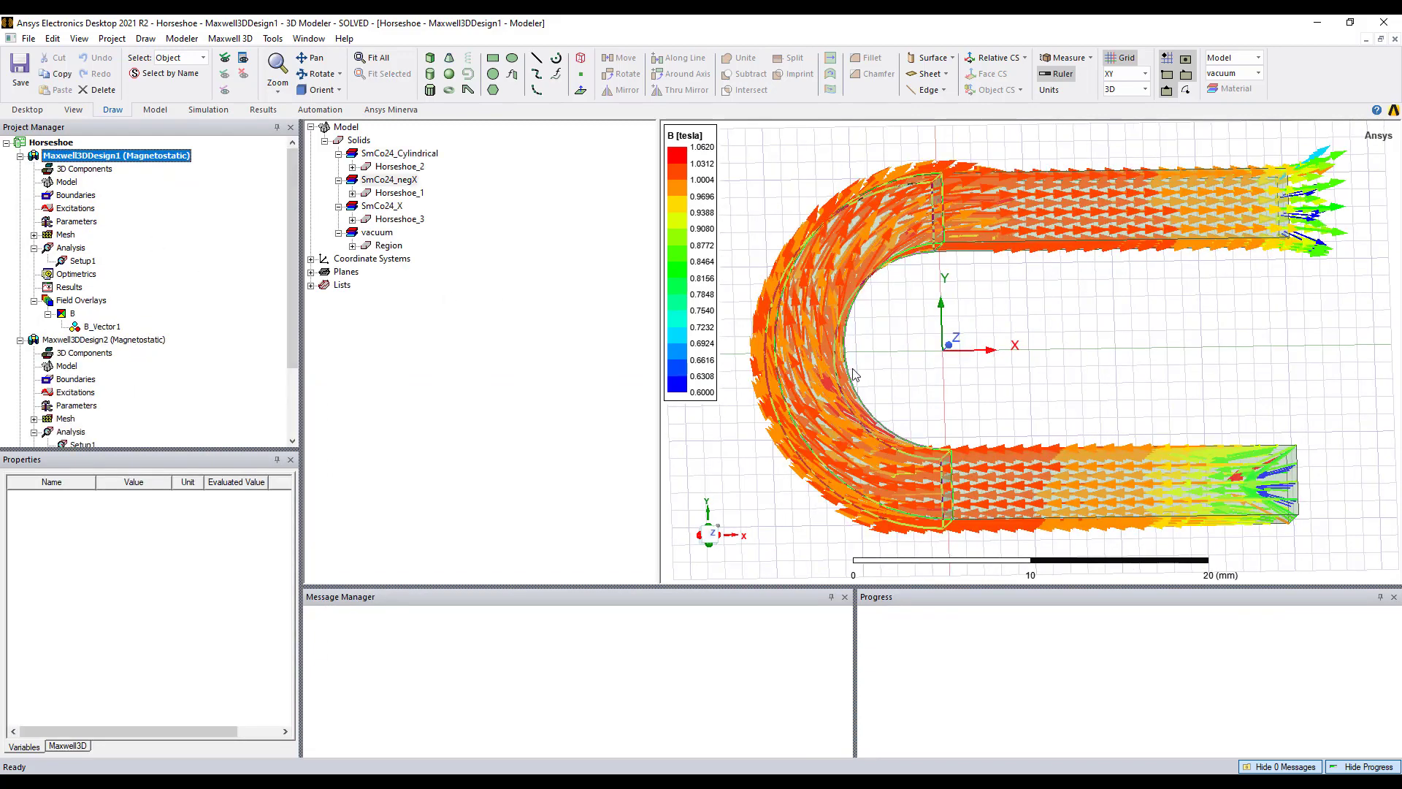